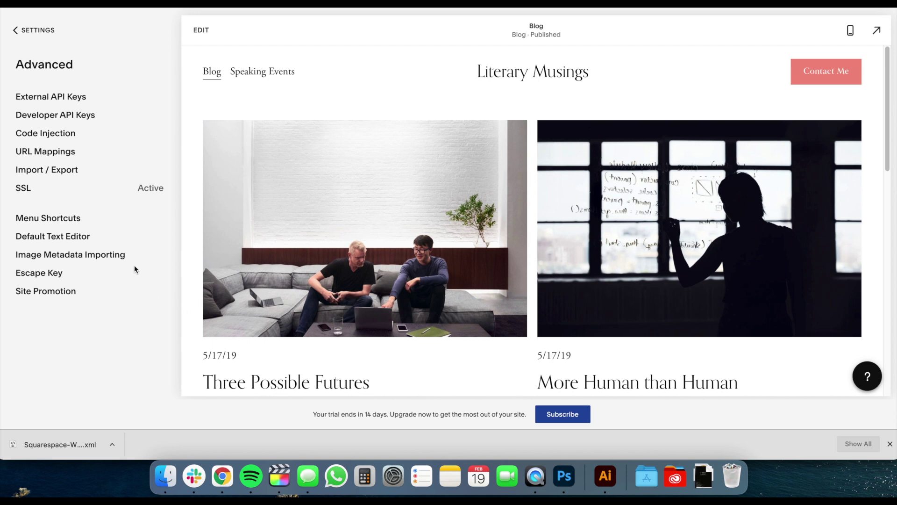
Export the Squarespace blog in WordPress format and download the export XML file.
click(64, 173)
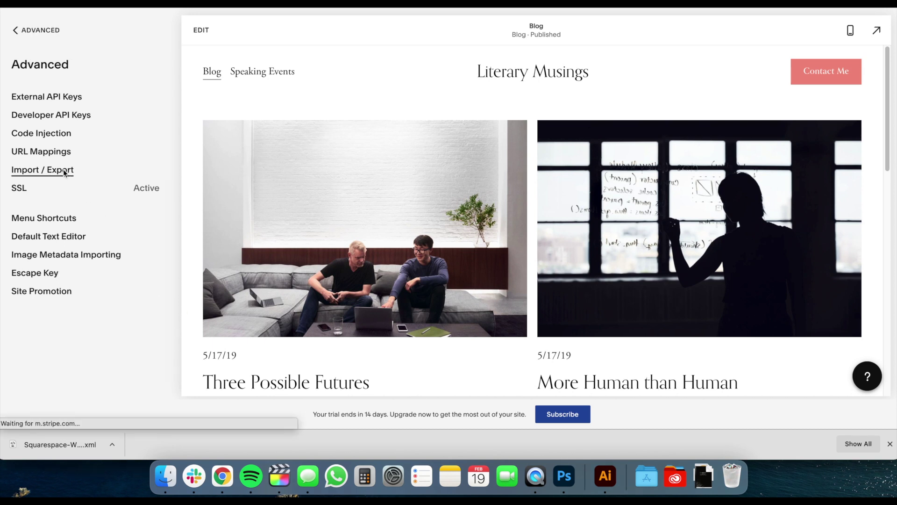
click(81, 184)
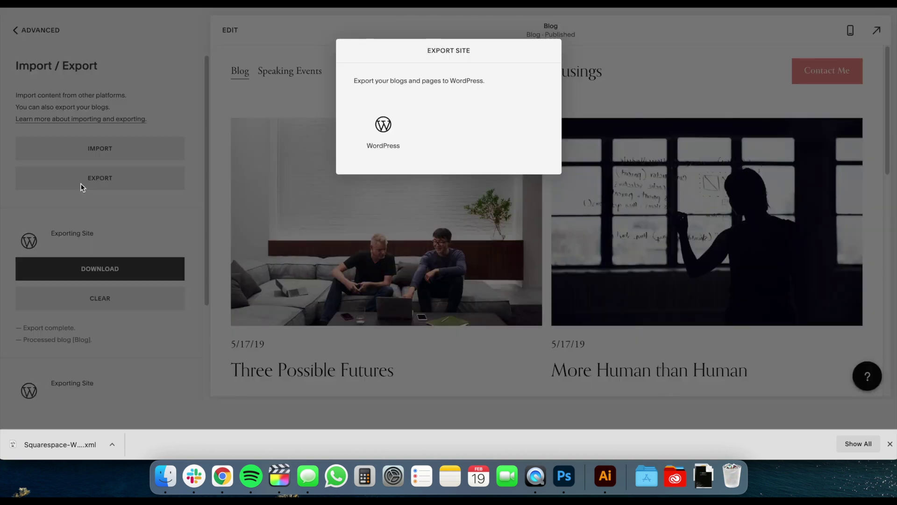
click(371, 143)
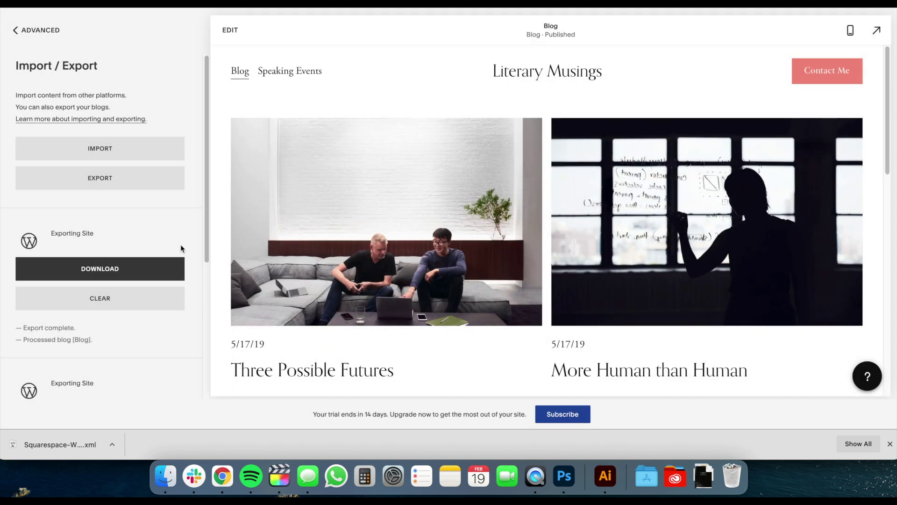
click(141, 276)
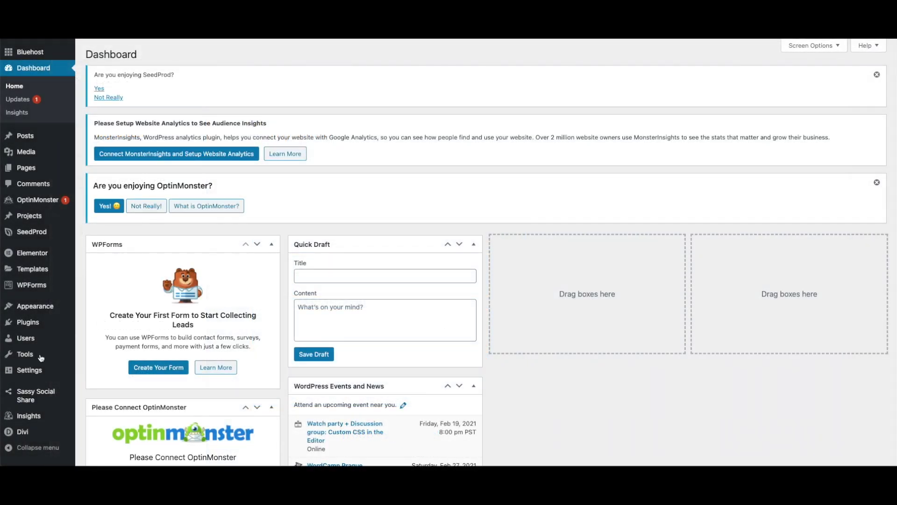
Install the WordPress importer from Tools > Import.
mouse_move(38, 358)
click(87, 372)
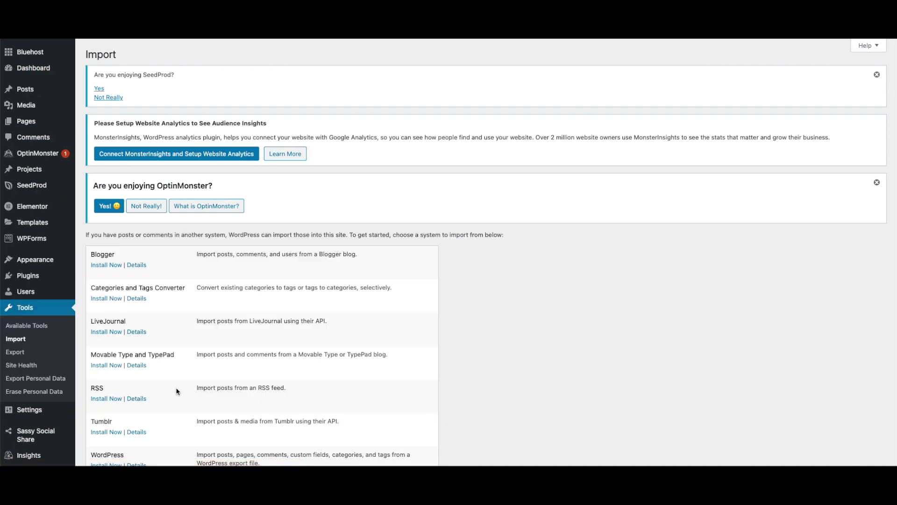
scroll(177, 392, down, 2)
click(107, 401)
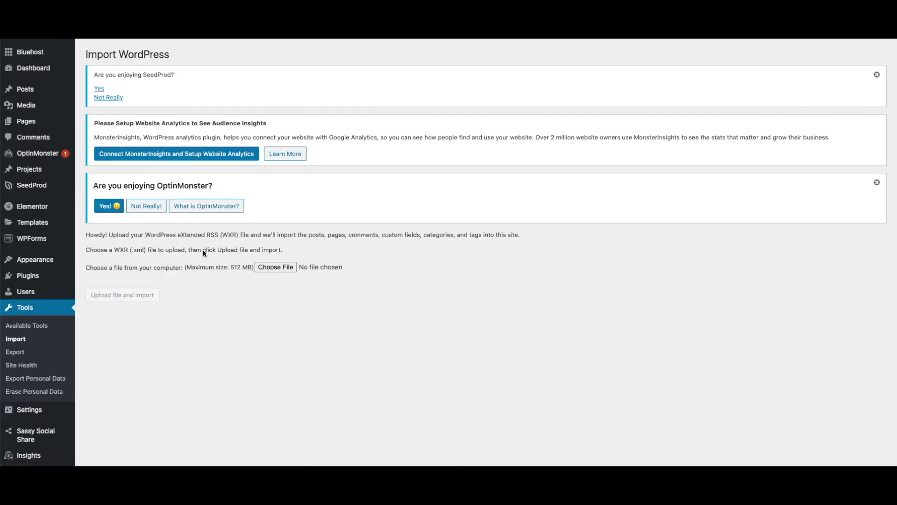
Choose the Squarespace export XML file and upload it for import.
click(272, 267)
click(377, 170)
double_click(377, 170)
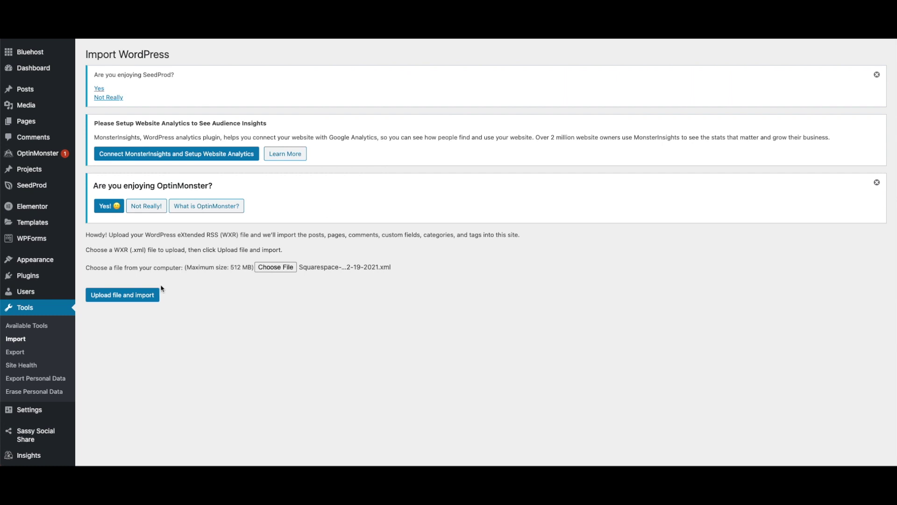
click(139, 296)
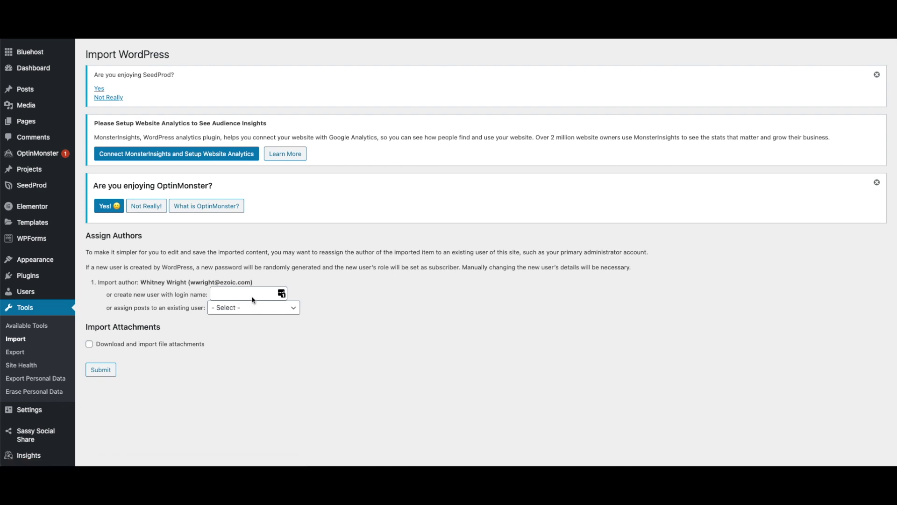
Assign the imported posts to an existing site user, discarding the new login name first typed.
click(255, 299)
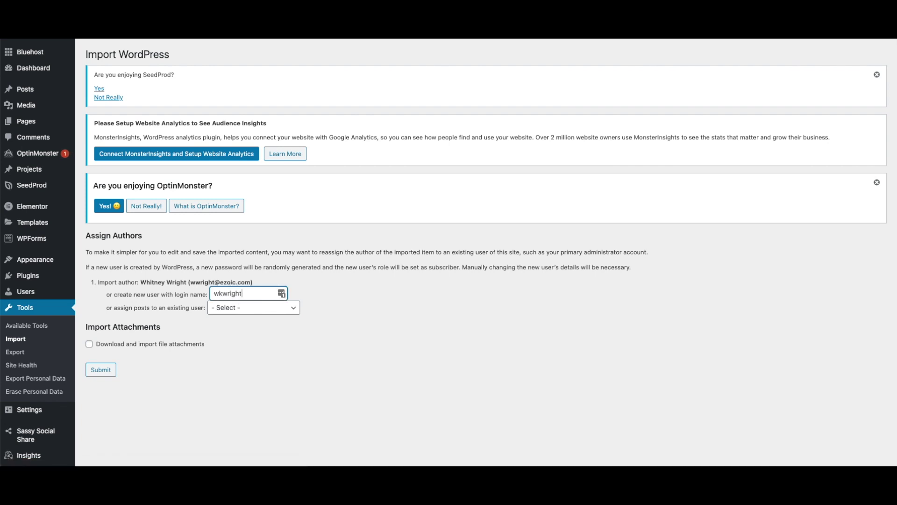
double_click(250, 294)
key(BackSpace)
click(257, 308)
click(260, 317)
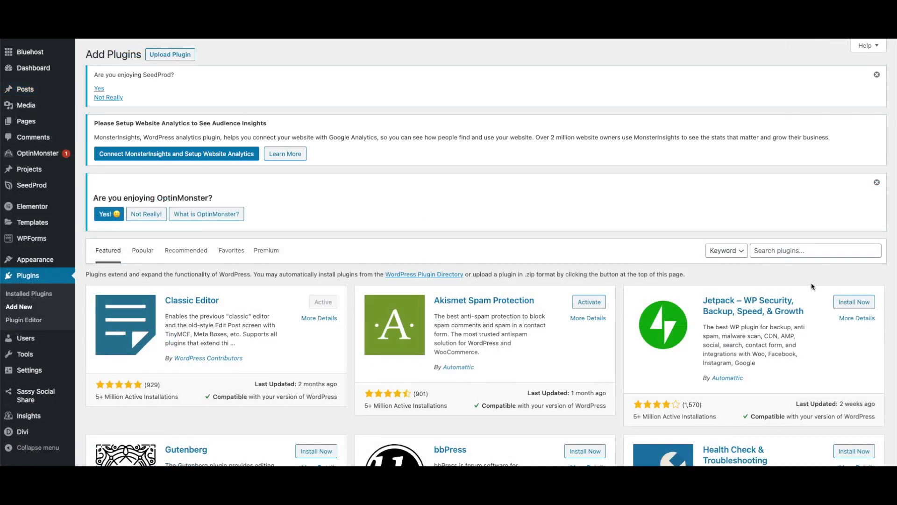
Search plugins for 'auto upload images' and install the Auto Upload Images plugin.
click(782, 255)
text(auto upl)
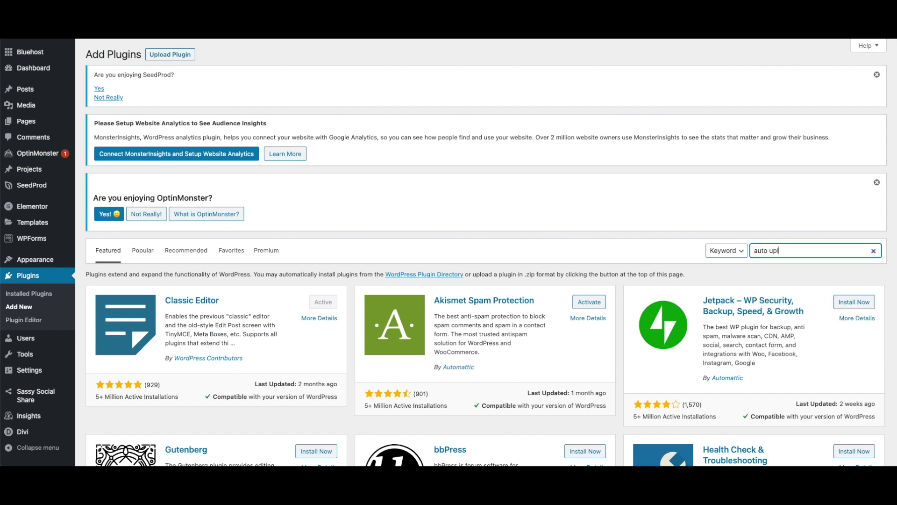
text(oad images)
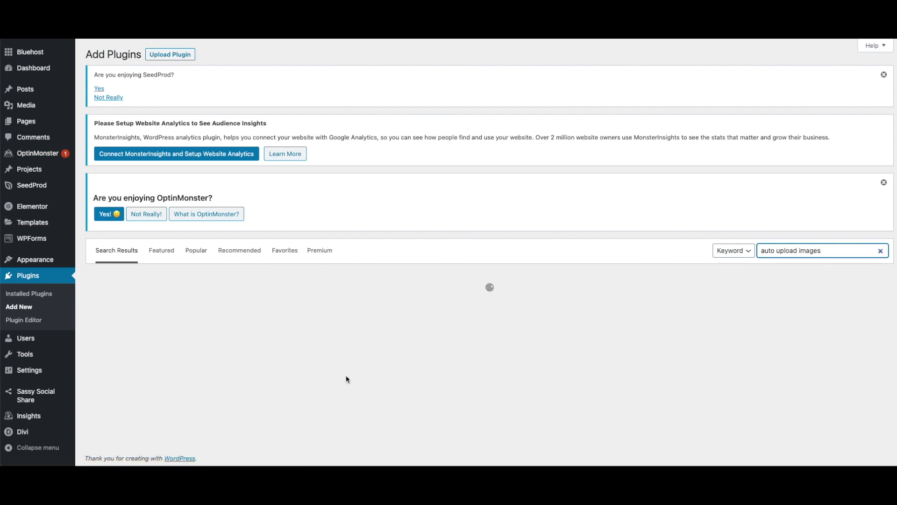
scroll(862, 388, down, 2)
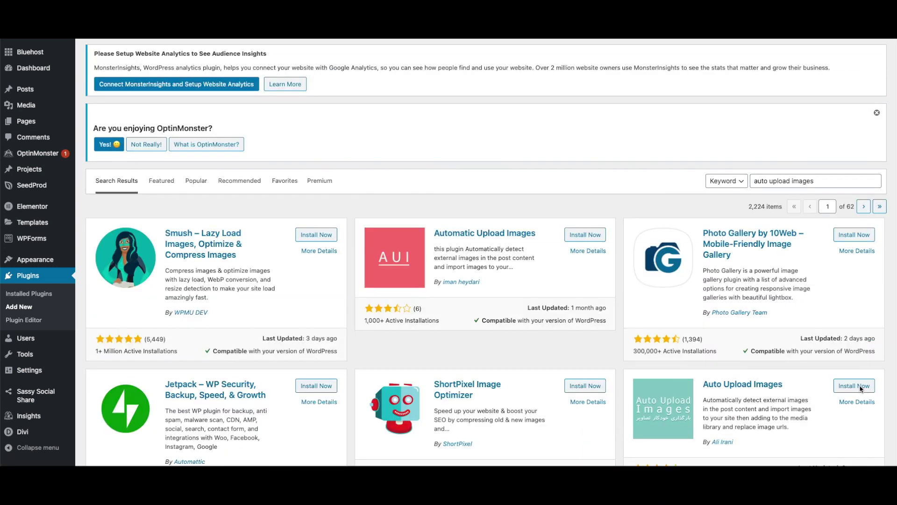
click(860, 387)
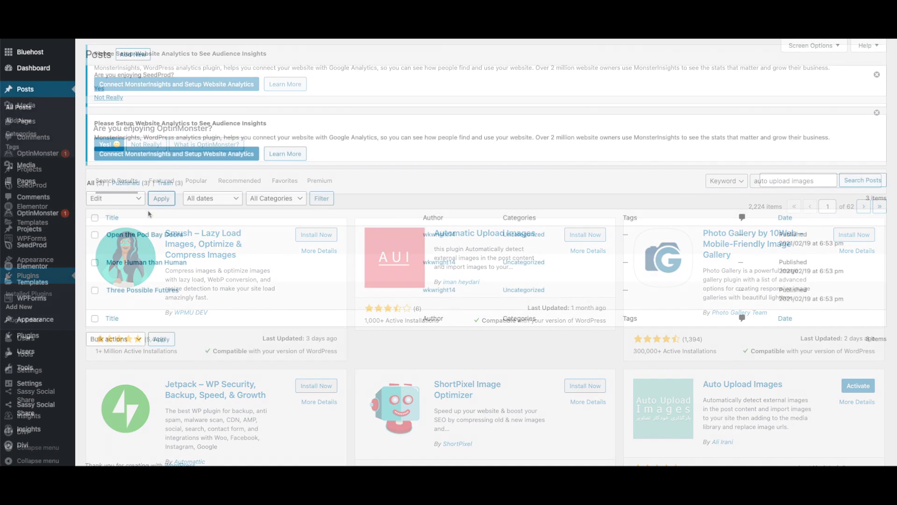
Select all three imported posts and update them together with the Bulk actions Edit option.
click(95, 217)
click(164, 200)
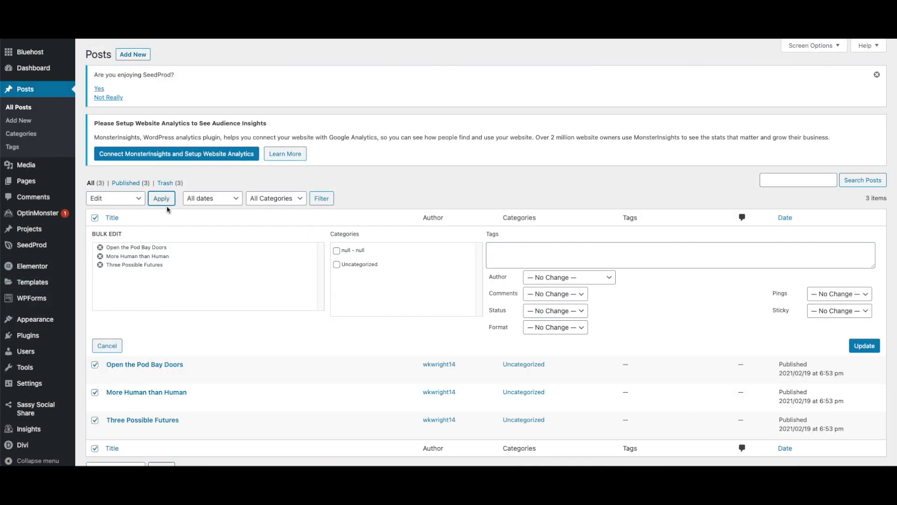
click(863, 346)
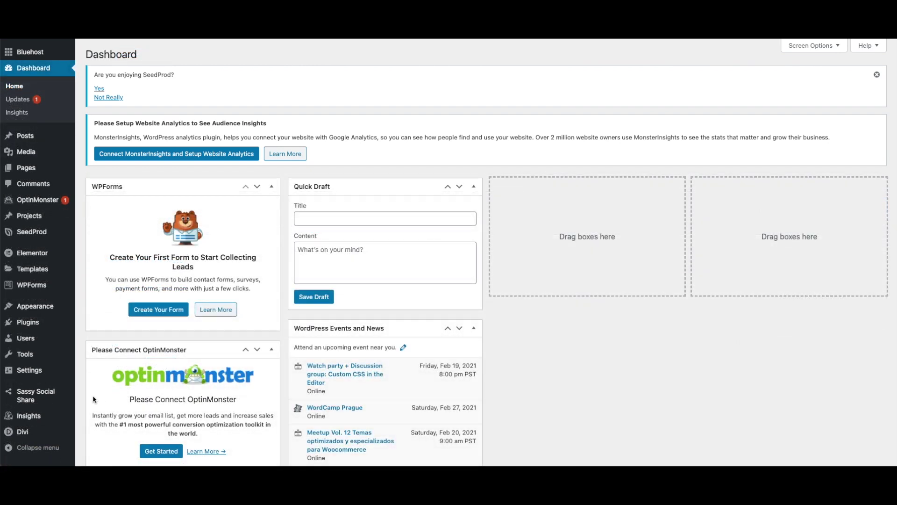
Go to Settings > Permalinks to see the current Post name structure.
click(39, 372)
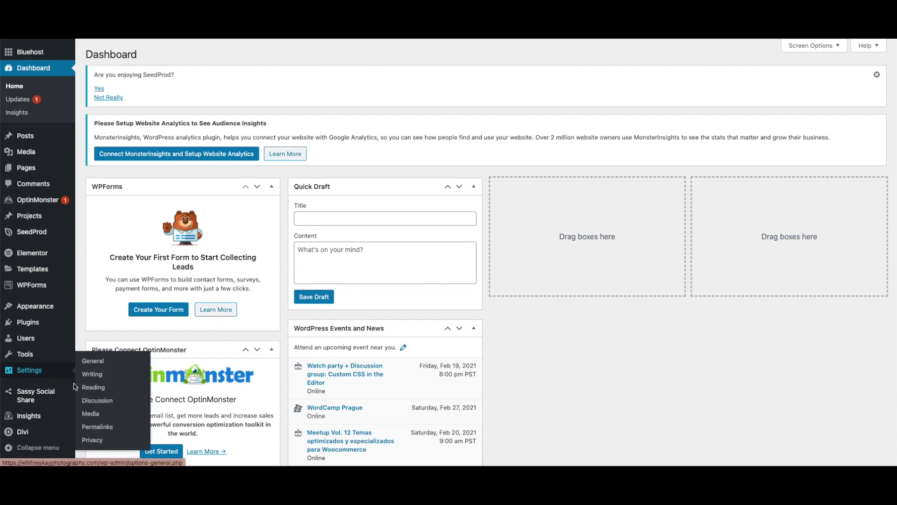
click(96, 427)
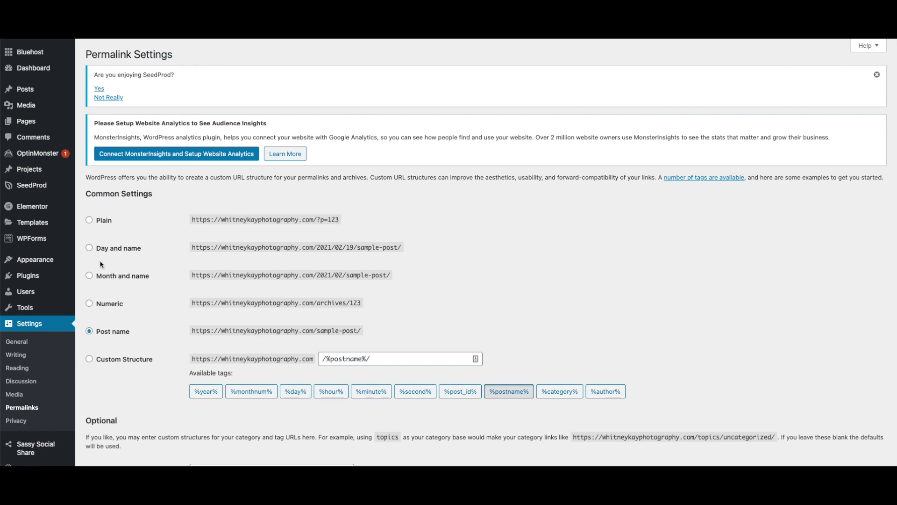
Set the custom permalink structure to blog-1/%year%/%monthnum%/%day%/%postname%/, starting from Day and name.
click(89, 249)
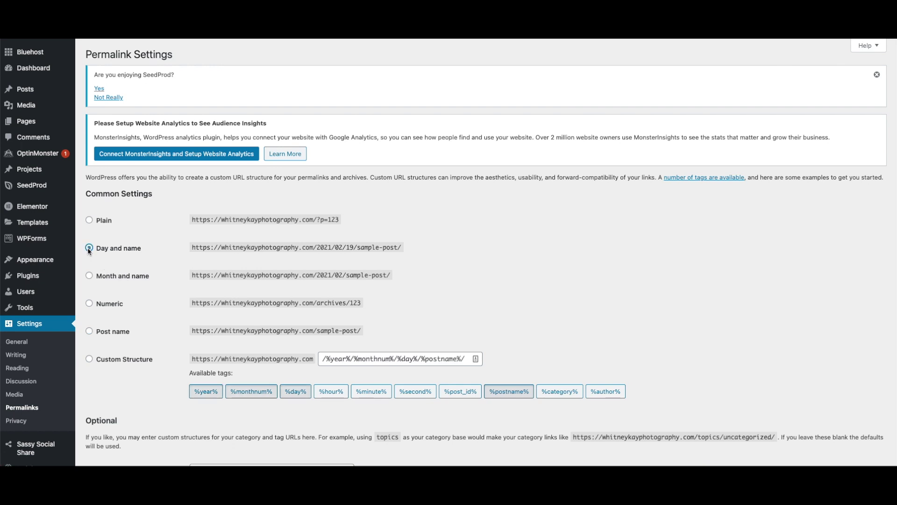
click(89, 359)
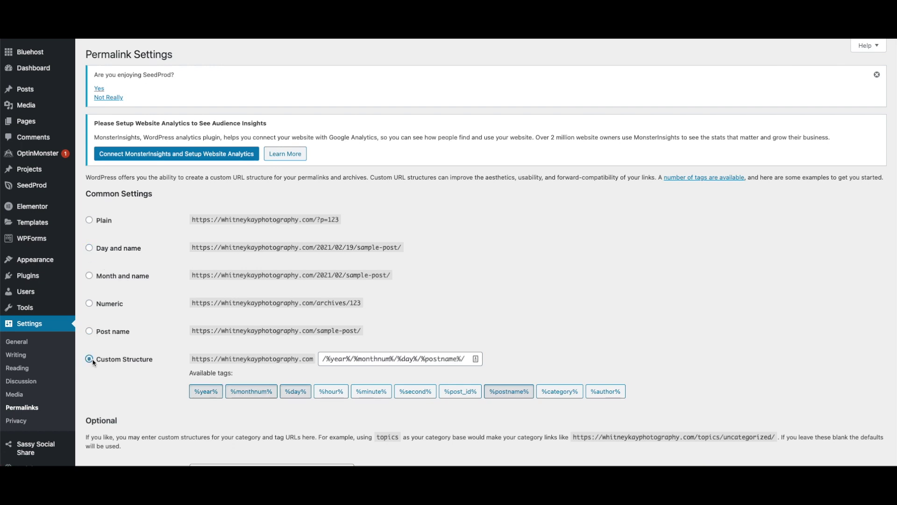
click(321, 360)
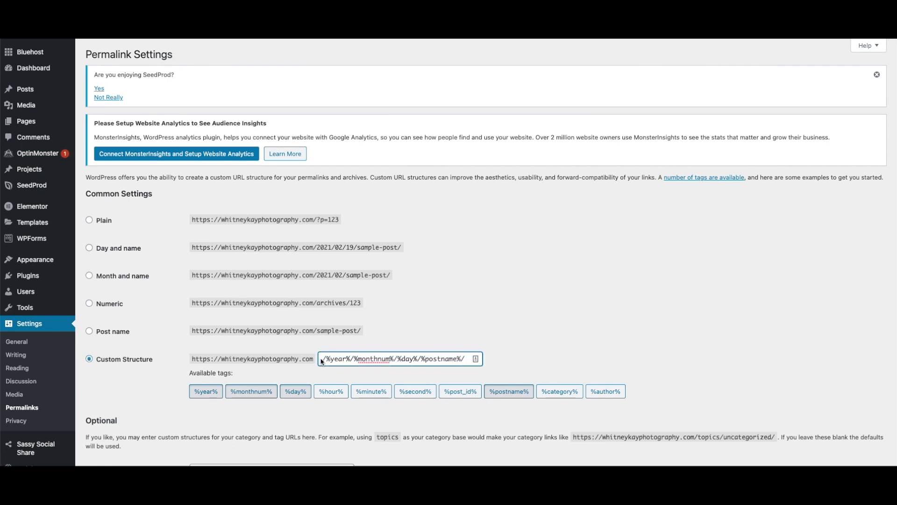
text(blog-1)
scroll(322, 361, down, 1)
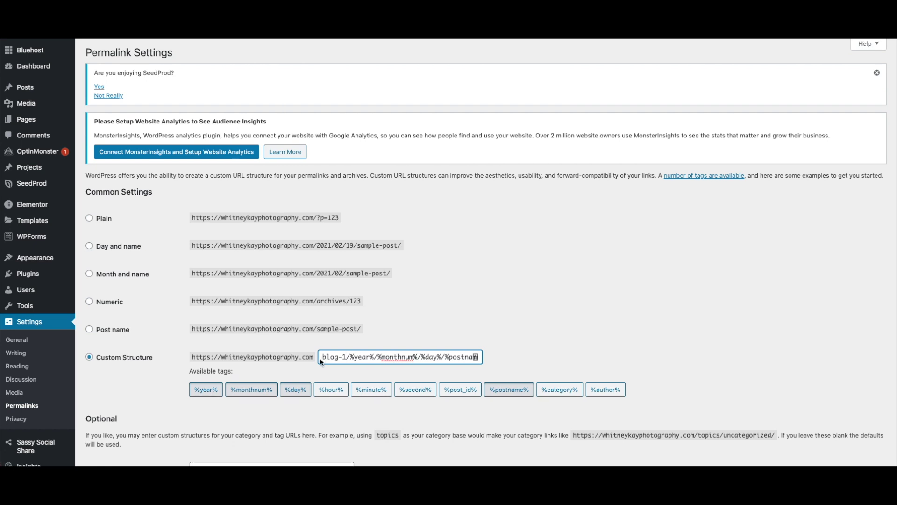
scroll(321, 362, down, 3)
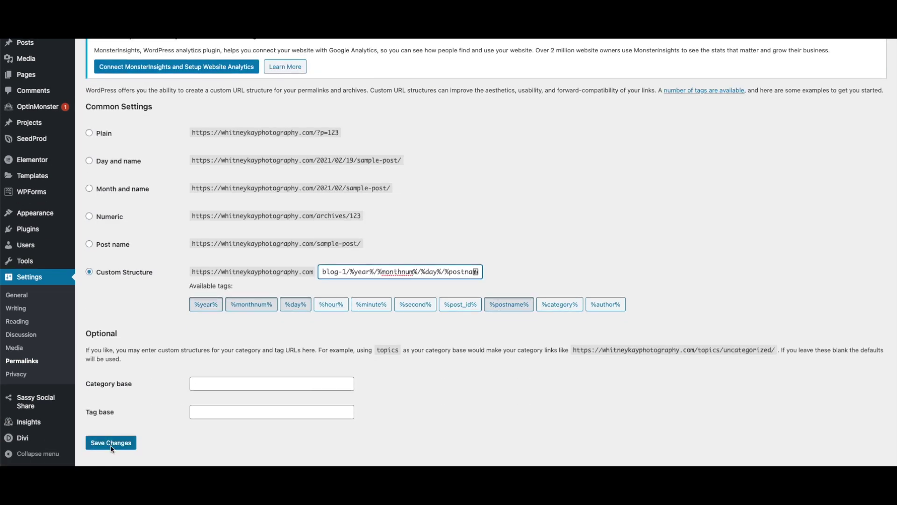